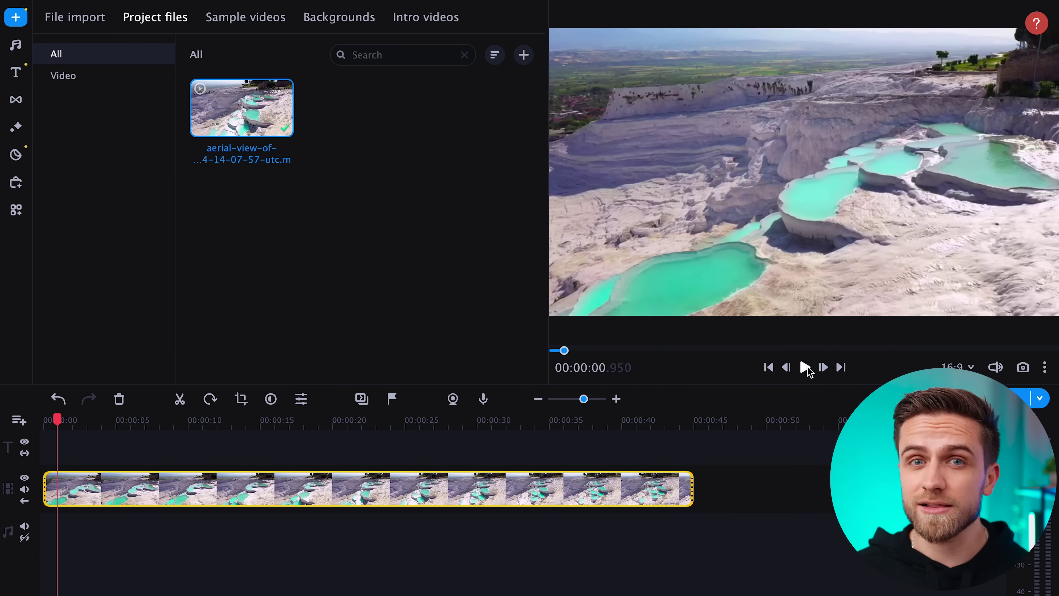
Split the aerial travertine clip during playback at about 5 s and 7.8 s.
{"action": "key", "text": "space"}
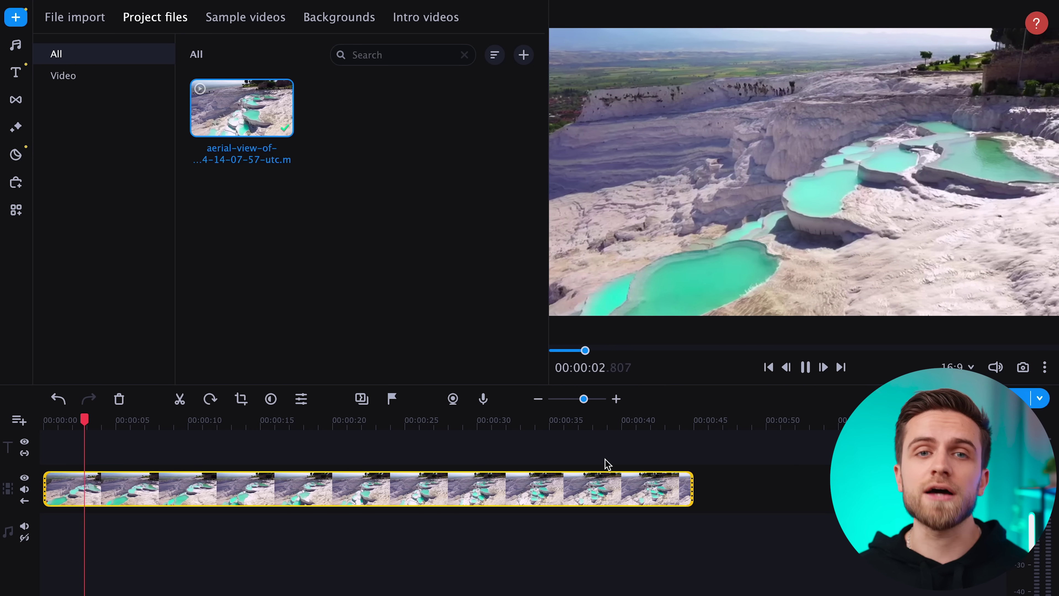
{"action": "left_click", "coordinate": [805, 367]}
{"action": "left_click", "coordinate": [178, 400]}
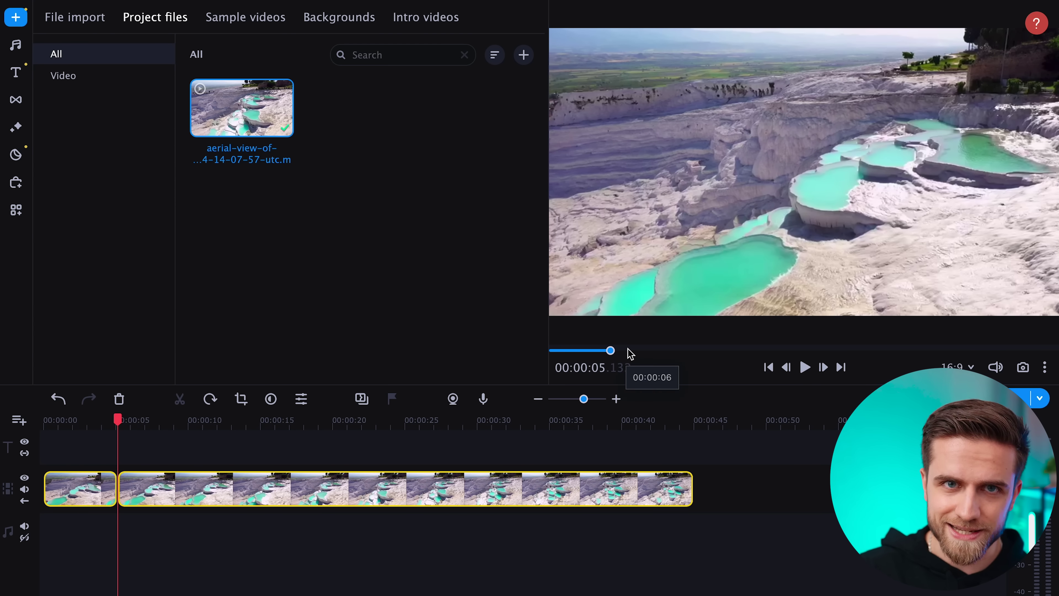
{"action": "left_click", "coordinate": [805, 367]}
{"action": "left_click", "coordinate": [805, 367]}
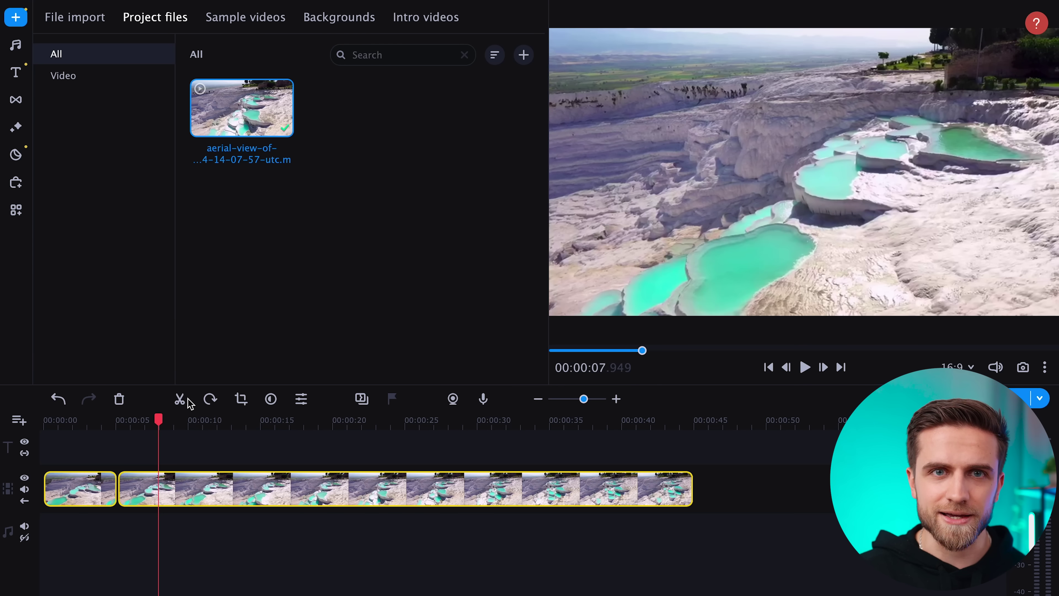
{"action": "key", "text": "ctrl+b"}
{"action": "left_click", "coordinate": [805, 368]}
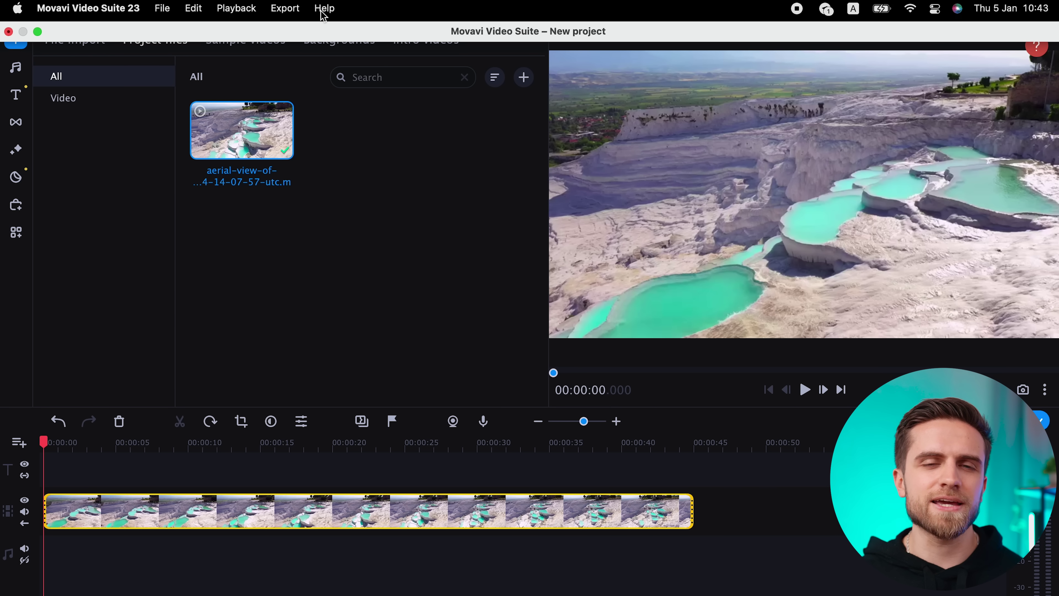
Look up the Edit shortcuts, such as Split clip and Clone Clip, in Help's Keyboard shortcuts.
{"action": "left_click", "coordinate": [324, 9]}
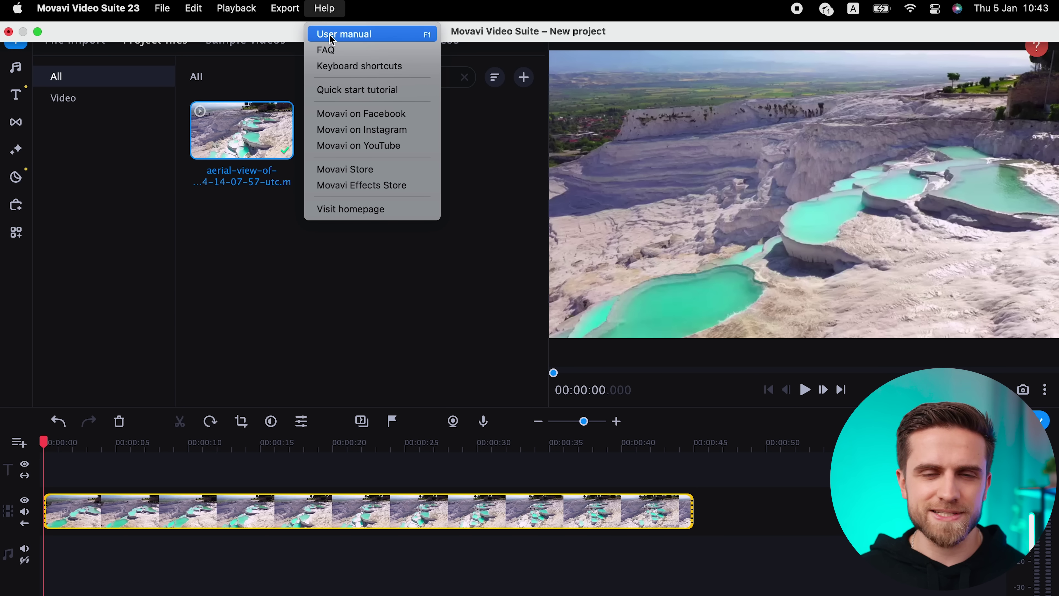
{"action": "left_click", "coordinate": [335, 66]}
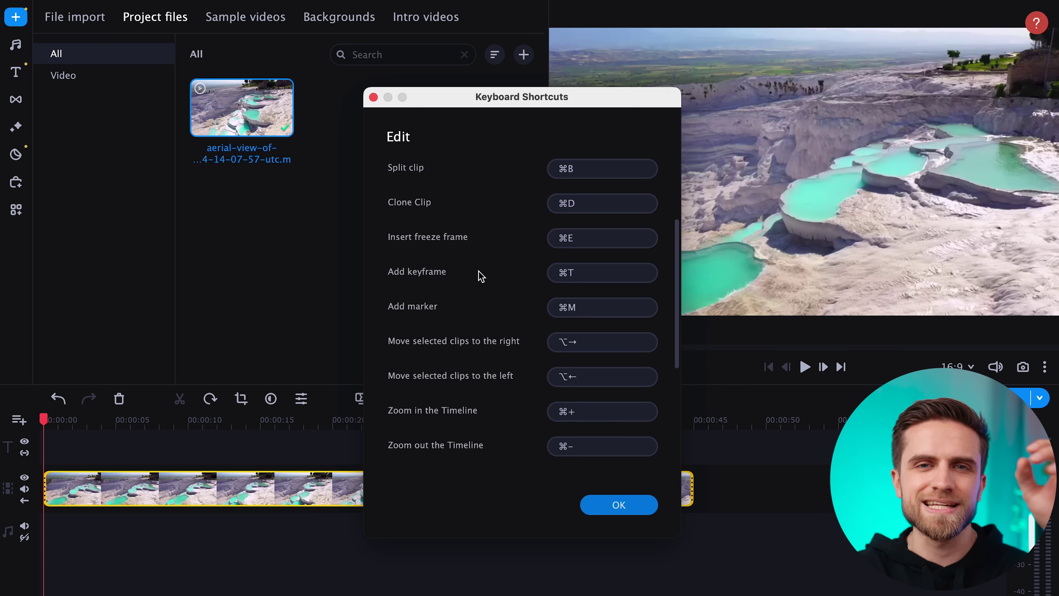
{"action": "scroll", "coordinate": [481, 277], "scroll_direction": "down", "scroll_amount": 2}
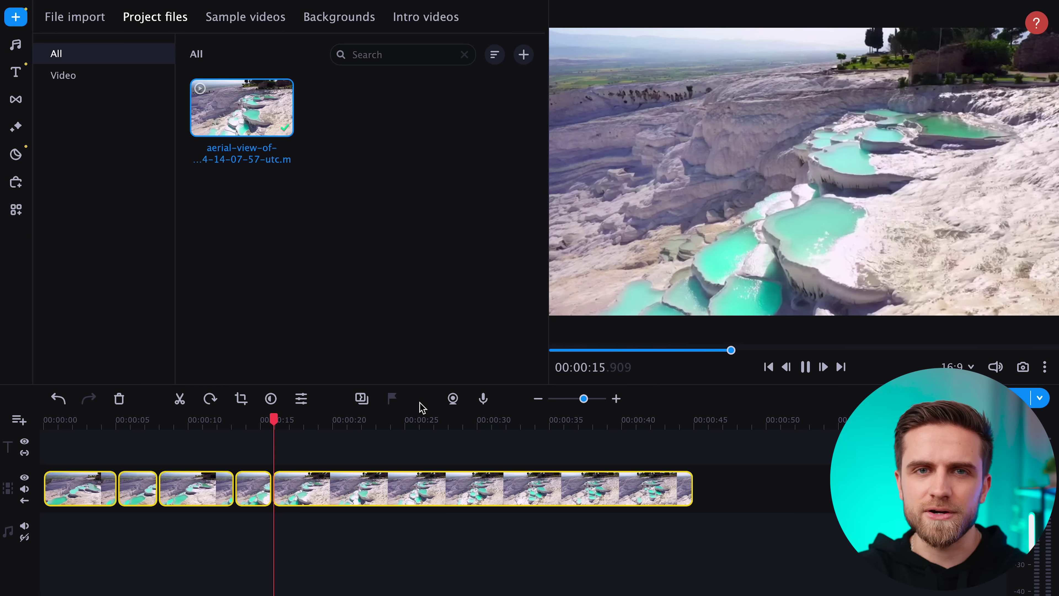
Split the aerial clip at further points around 18 s and 21 s.
{"action": "key", "text": "ctrl+b"}
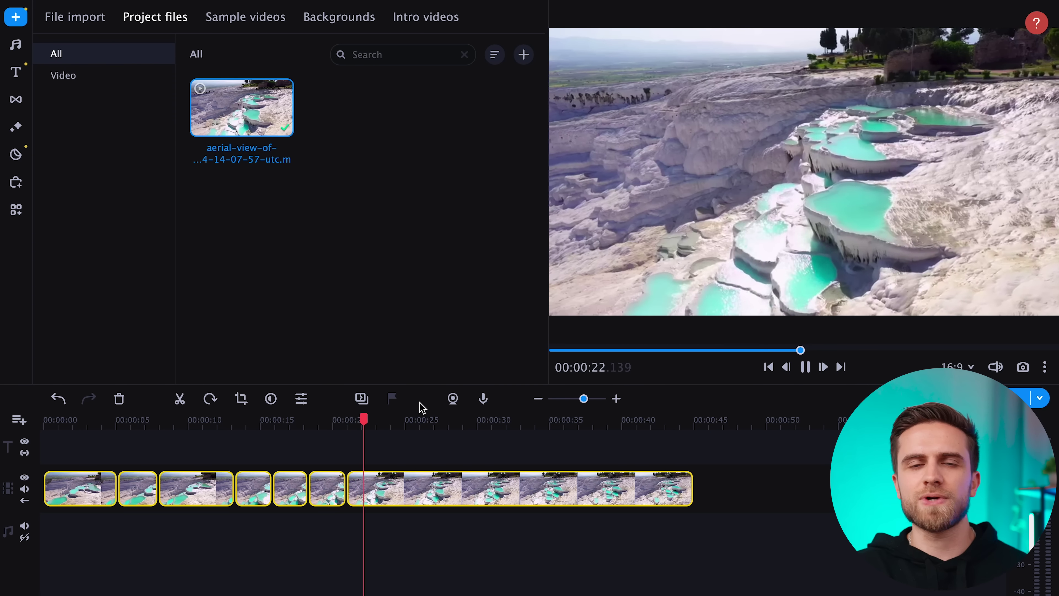
{"action": "key", "text": "ctrl+c"}
{"action": "key", "text": "ctrl+v"}
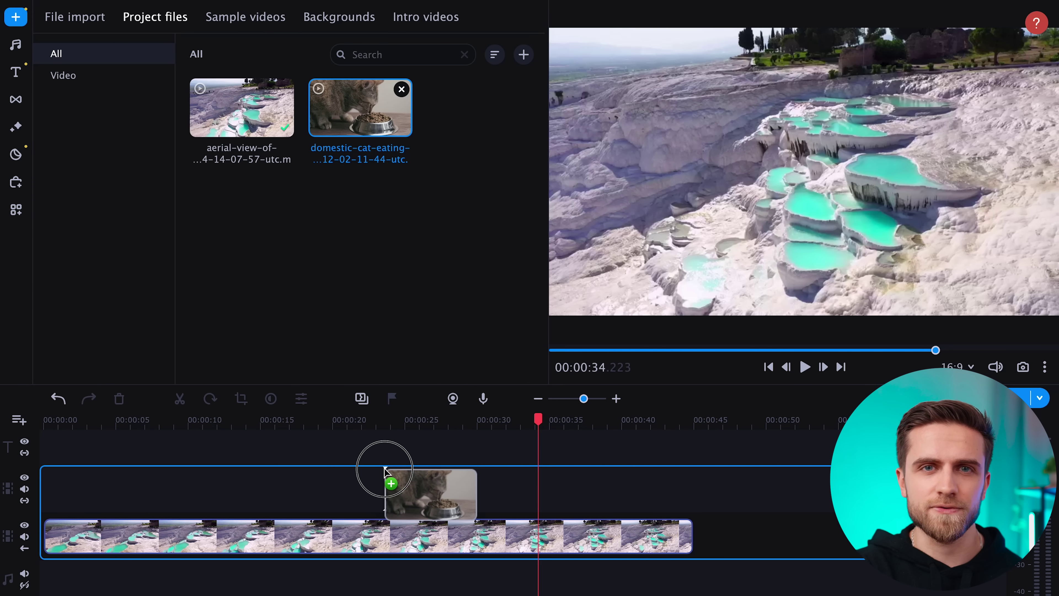
Put the cat-eating clip on the overlay track and scrub around 27 s to check its timing.
{"action": "left_click_drag", "start_coordinate": [384, 469], "coordinate": [386, 473]}
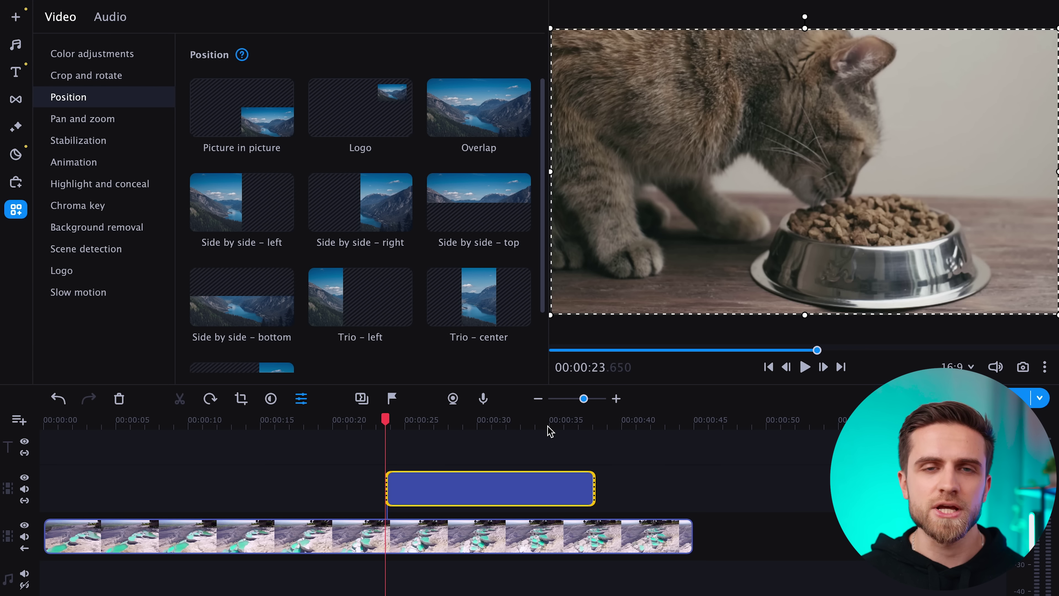
{"action": "left_click_drag", "start_coordinate": [385, 419], "coordinate": [440, 424]}
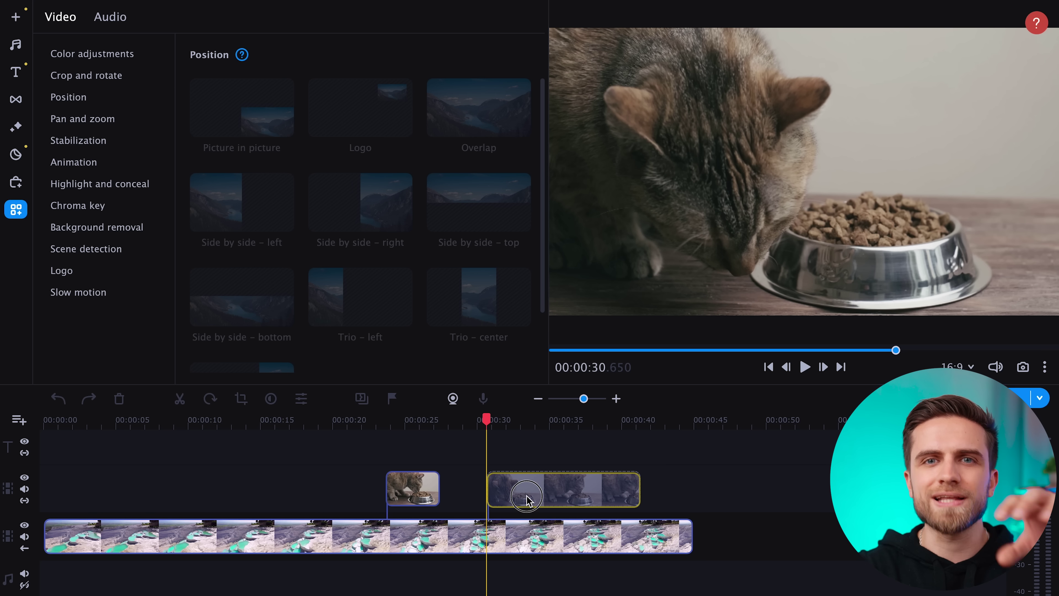
{"action": "left_click_drag", "start_coordinate": [494, 429], "coordinate": [463, 474]}
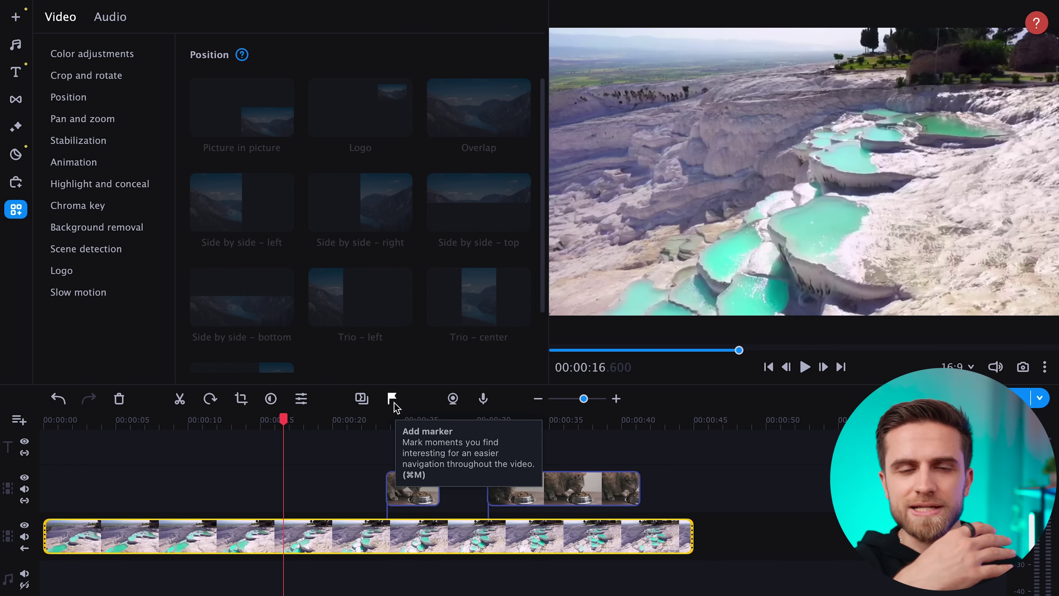
Add a marker at the playhead and move the short cat clip earlier to about 15 s.
{"action": "left_click", "coordinate": [392, 398]}
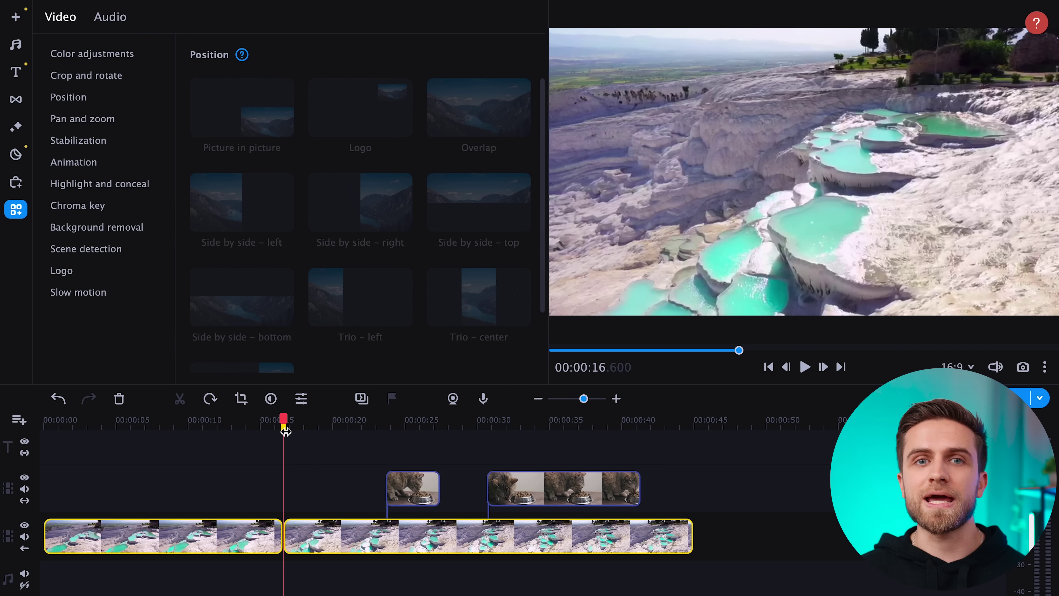
{"action": "left_click_drag", "start_coordinate": [407, 483], "coordinate": [305, 475]}
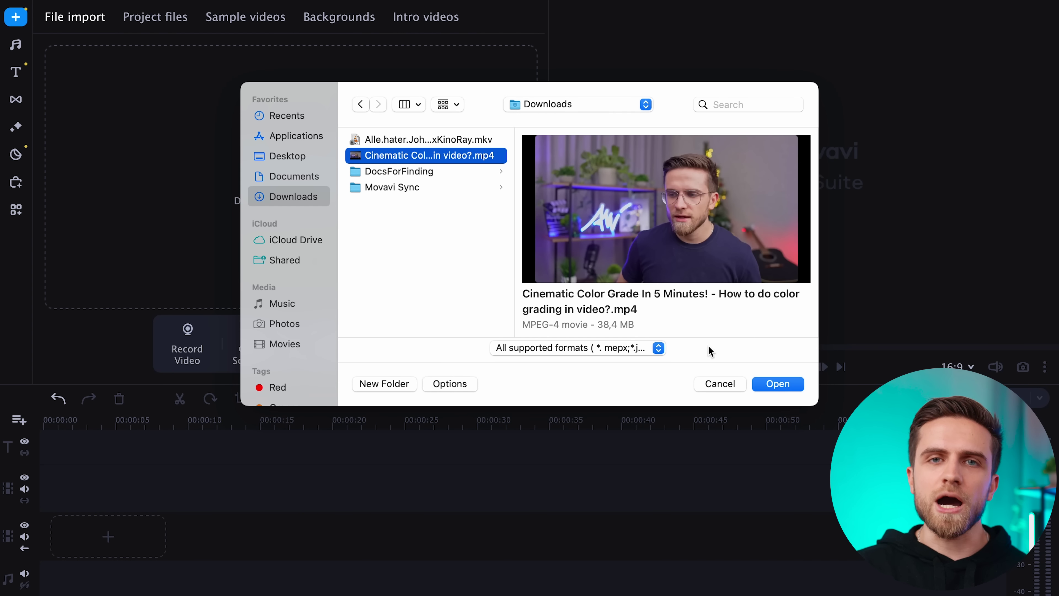
Place the Cinematic Color Grade video on the main track, run Detect scenes, and raise one scene to overlay.
{"action": "left_click", "coordinate": [779, 384]}
{"action": "left_click_drag", "start_coordinate": [127, 501], "coordinate": [129, 534]}
{"action": "right_click", "coordinate": [211, 538]}
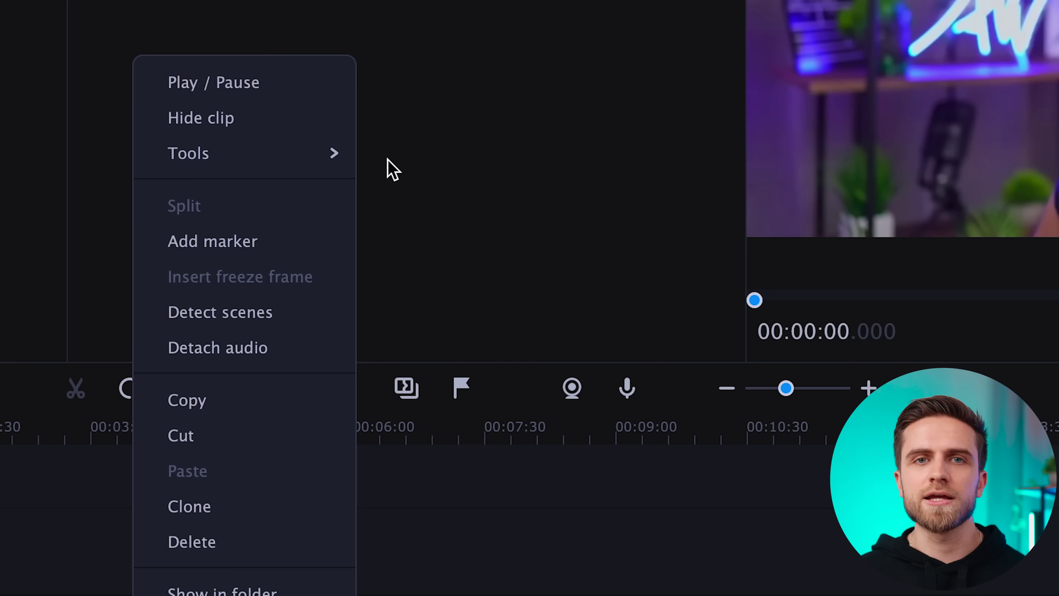
{"action": "mouse_move", "coordinate": [312, 280]}
{"action": "left_click", "coordinate": [502, 476]}
{"action": "left_click", "coordinate": [242, 163]}
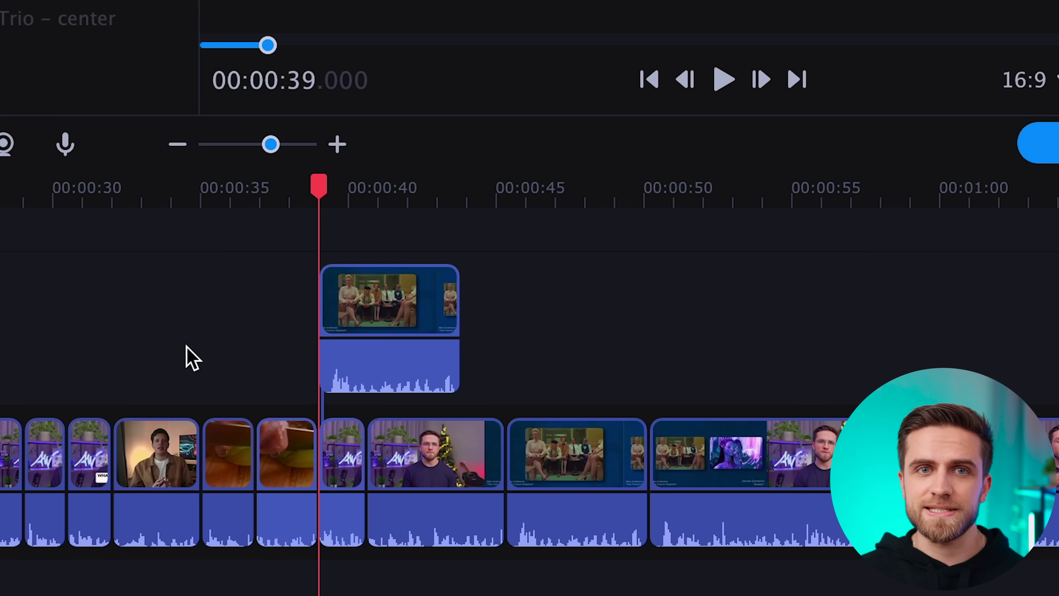
{"action": "left_click_drag", "start_coordinate": [229, 462], "coordinate": [549, 311]}
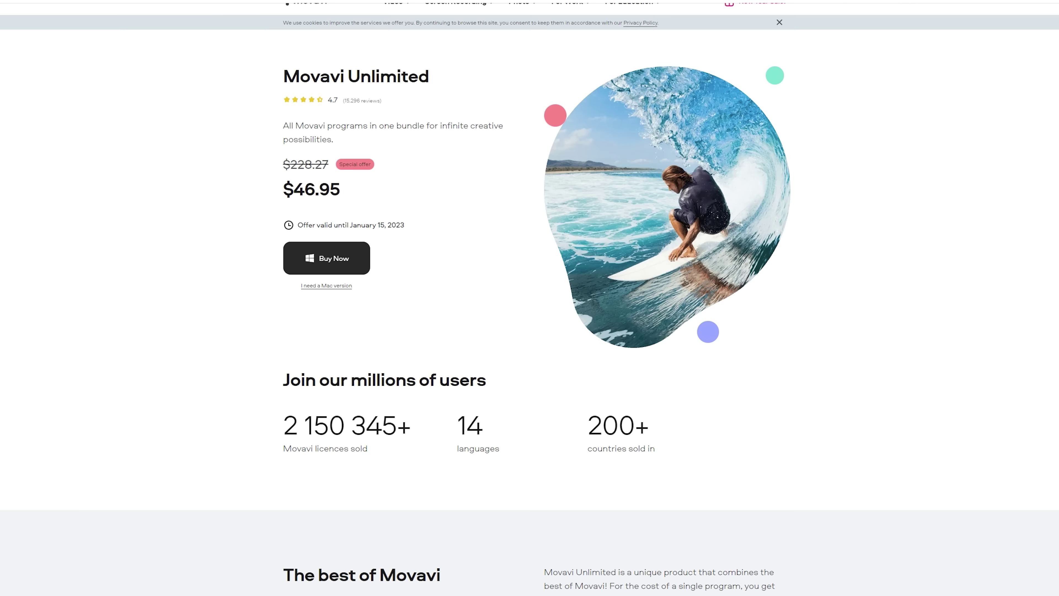
Scroll the Movavi Unlimited and sale pages to bundle offers like Video Suite + Photo Editor at $32.95.
{"action": "scroll", "coordinate": [530, 298], "scroll_direction": "down", "scroll_amount": 15}
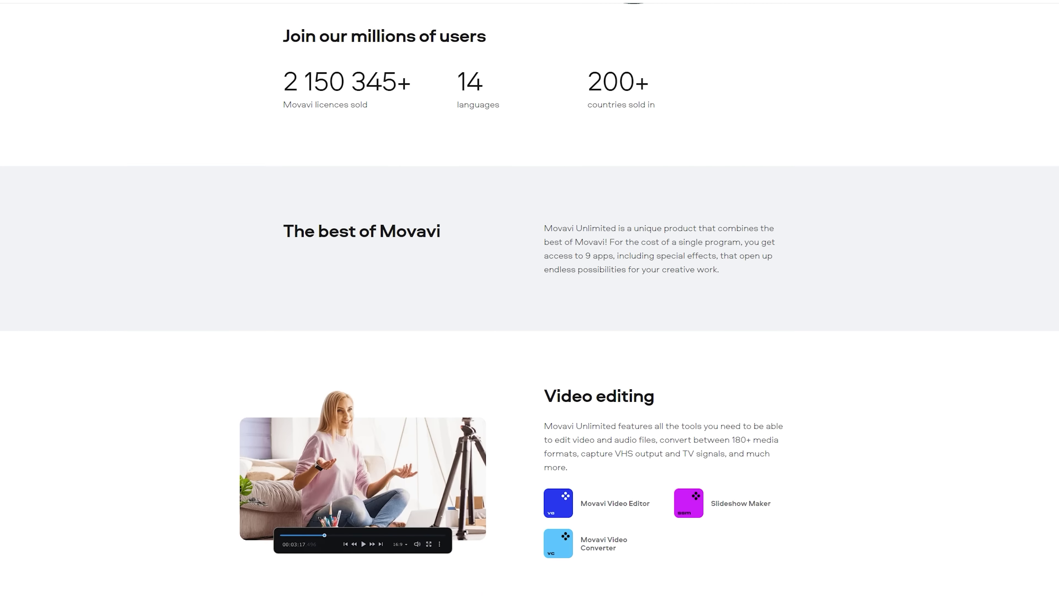
{"action": "scroll", "coordinate": [529, 298], "scroll_direction": "down", "scroll_amount": 12}
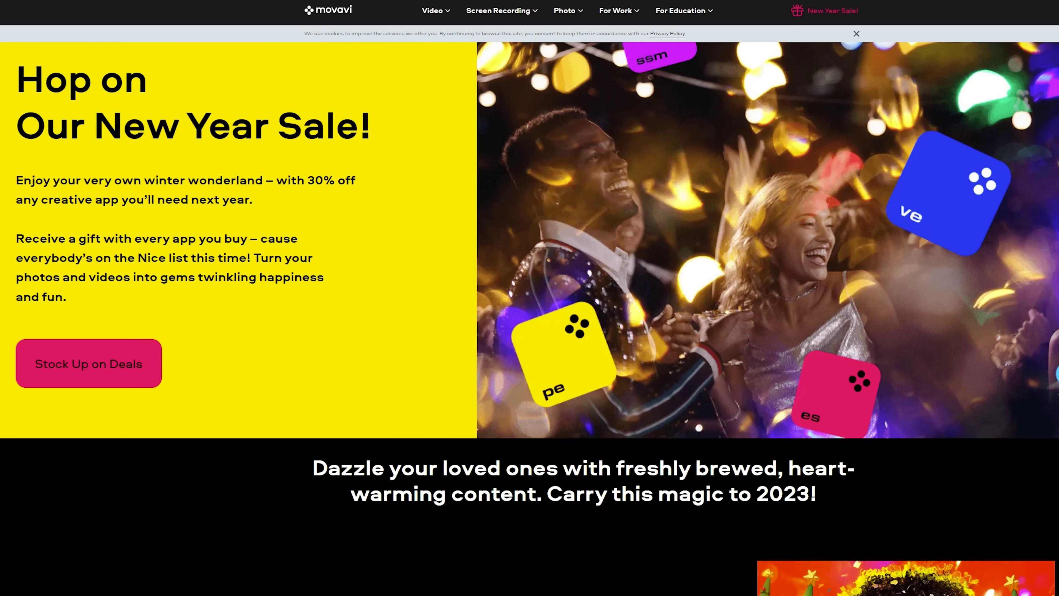
{"action": "scroll", "coordinate": [530, 298], "scroll_direction": "down", "scroll_amount": 15}
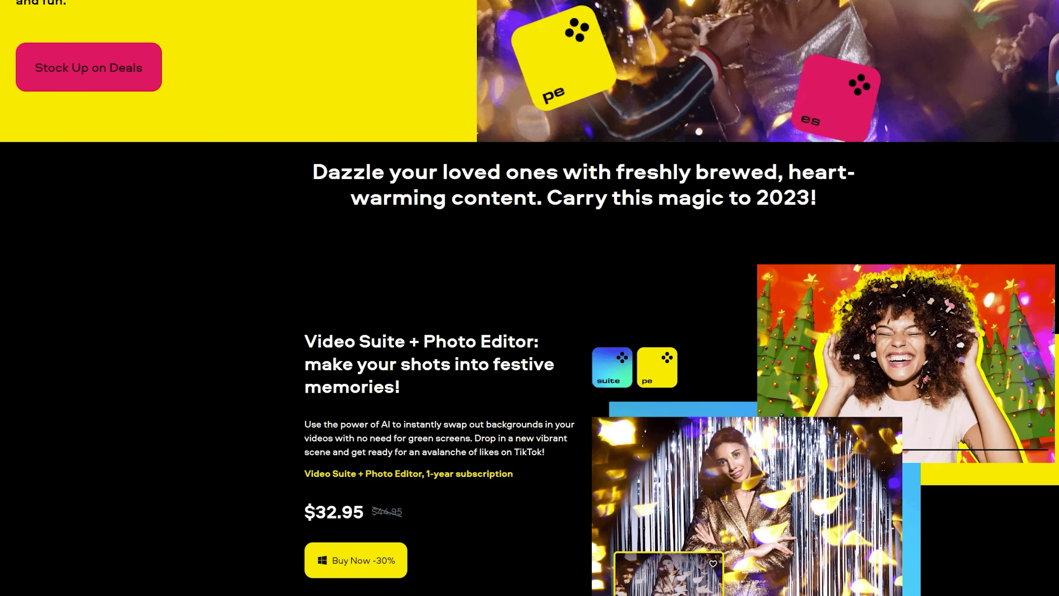
{"action": "scroll", "coordinate": [530, 298], "scroll_direction": "down", "scroll_amount": 15}
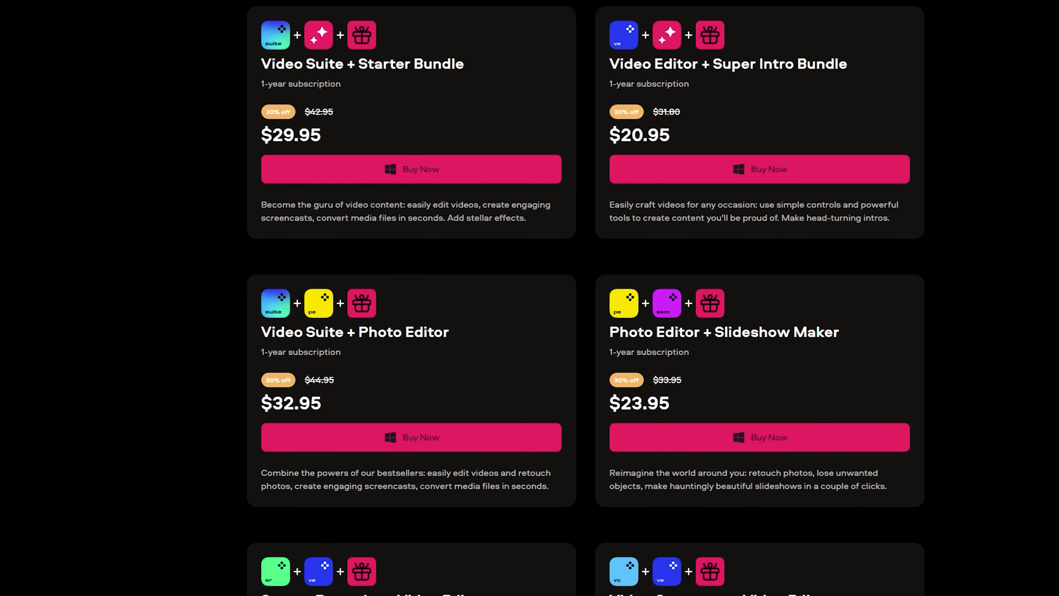
{"action": "scroll", "coordinate": [586, 299], "scroll_direction": "down", "scroll_amount": 2}
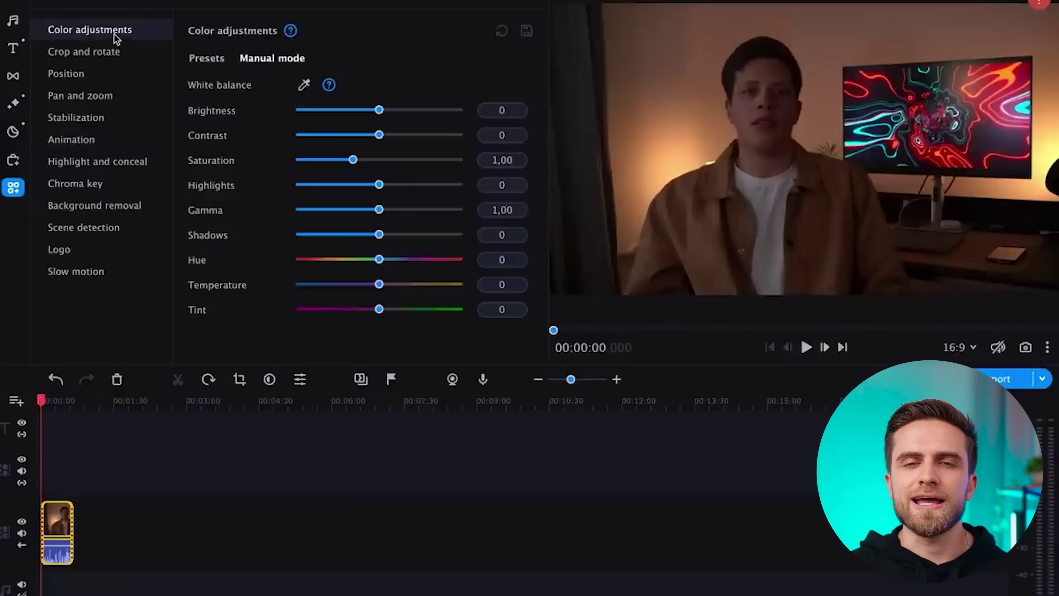
Raise the clip's brightness to 80 and contrast to 93 with the Manual colour sliders.
{"action": "left_click_drag", "start_coordinate": [379, 110], "coordinate": [409, 109]}
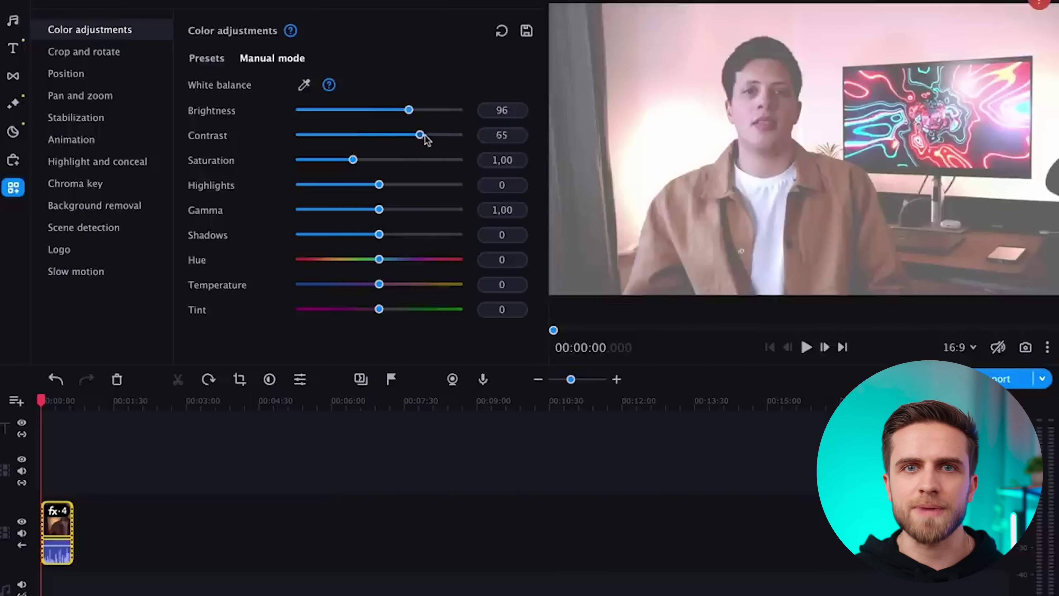
{"action": "left_click_drag", "start_coordinate": [420, 135], "coordinate": [432, 135]}
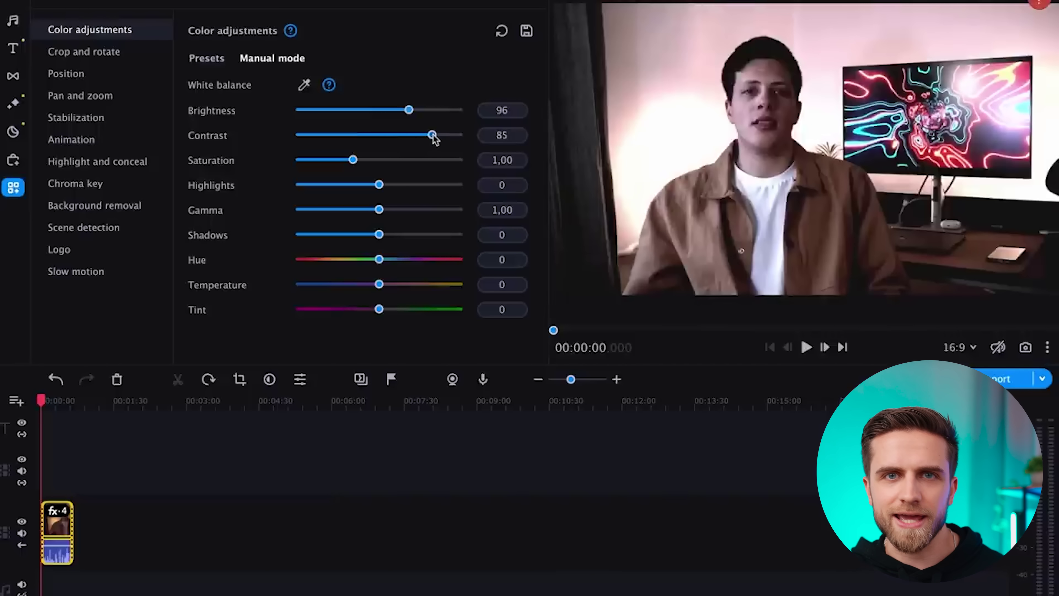
{"action": "left_click_drag", "start_coordinate": [432, 135], "coordinate": [437, 135]}
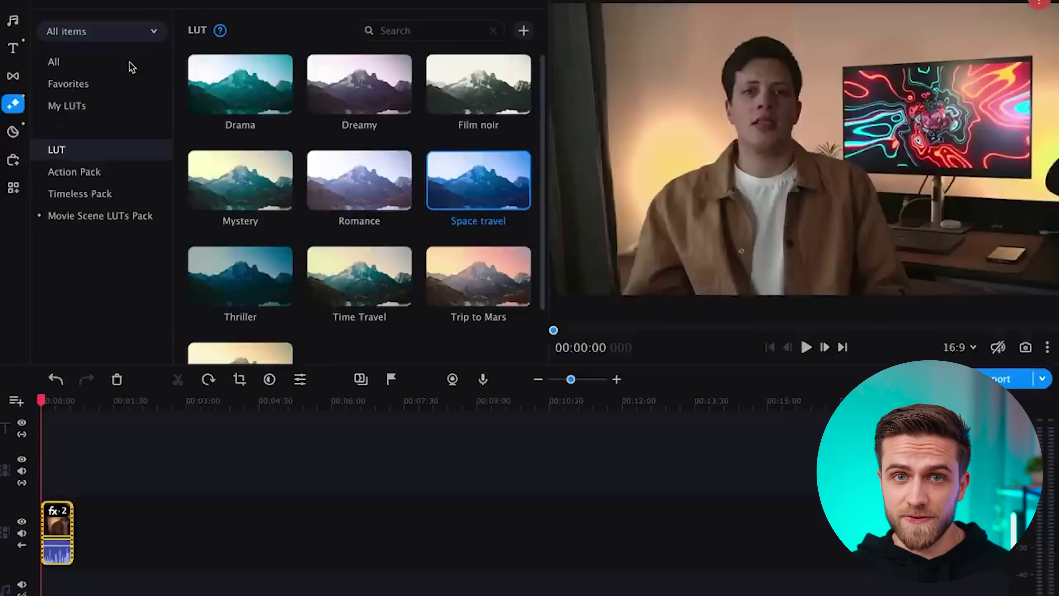
Drag the Motion 2 filter from All filters onto the clip, then view the Timeless Pack store page.
{"action": "left_click", "coordinate": [130, 67]}
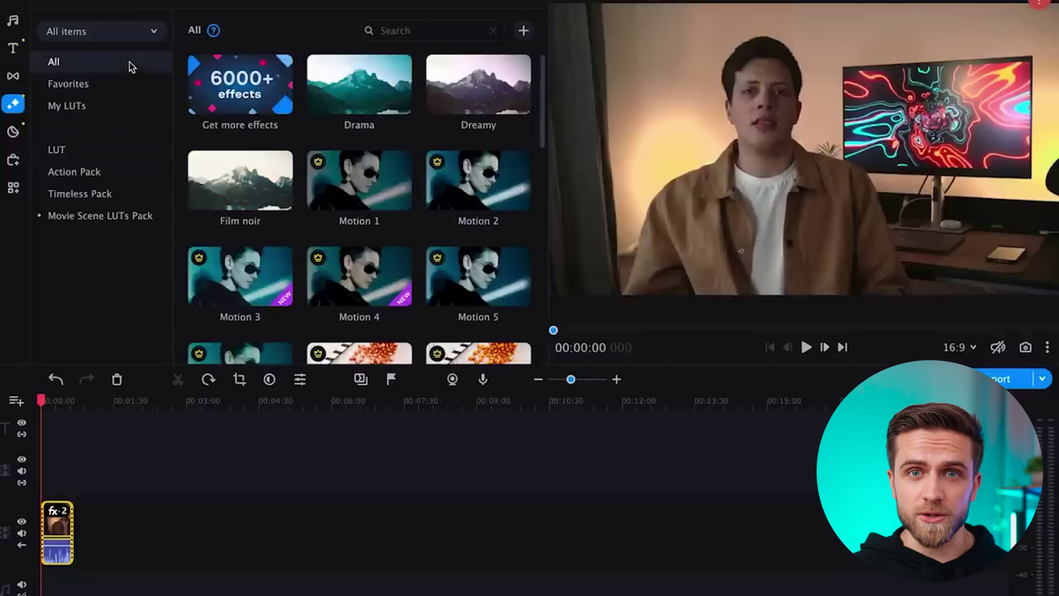
{"action": "scroll", "coordinate": [497, 138], "scroll_direction": "down", "scroll_amount": 10}
{"action": "scroll", "coordinate": [491, 128], "scroll_direction": "down", "scroll_amount": 5}
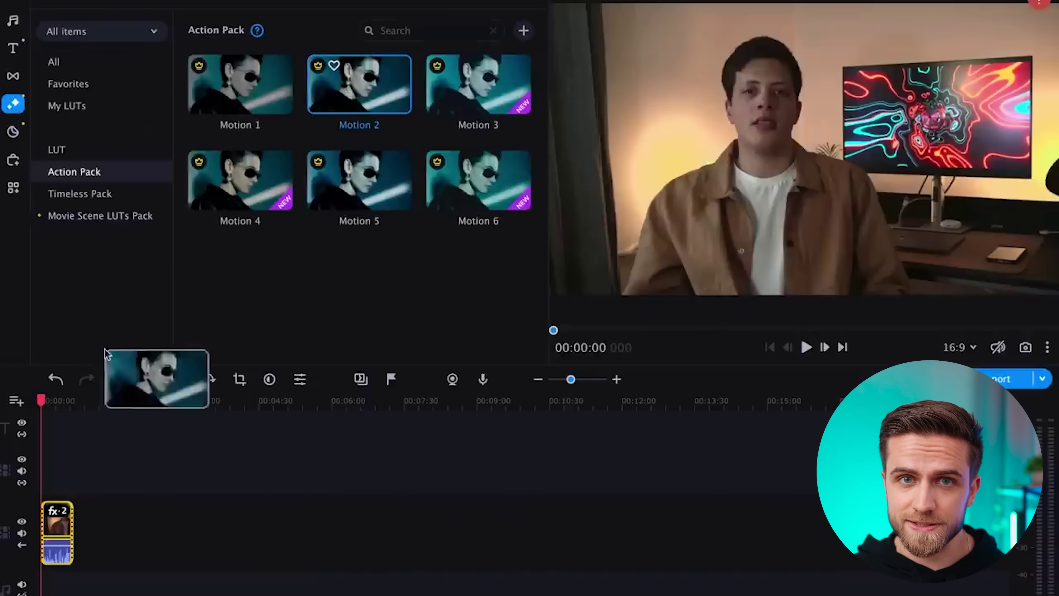
{"action": "left_click_drag", "start_coordinate": [105, 351], "coordinate": [59, 515]}
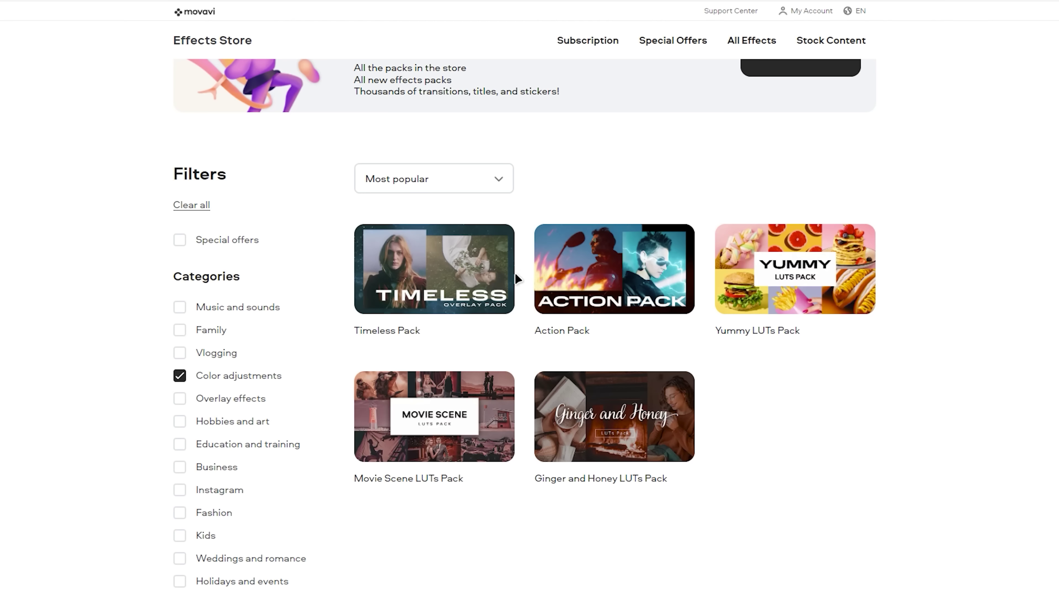
{"action": "left_click", "coordinate": [464, 265]}
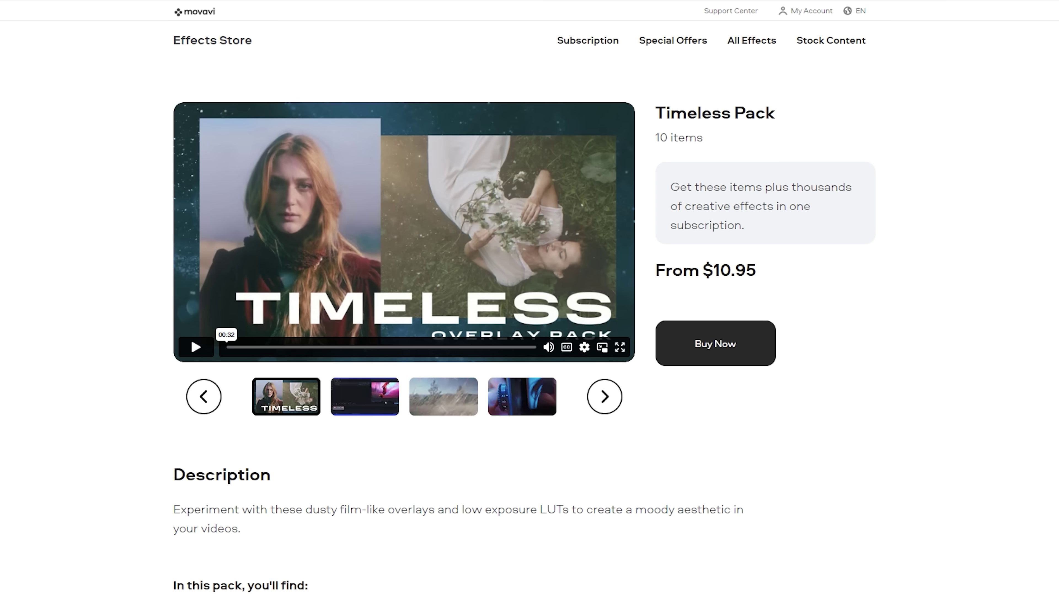
Scroll down the Timeless Pack product page in the Effects Store.
{"action": "scroll", "coordinate": [524, 326], "scroll_direction": "down", "scroll_amount": 15}
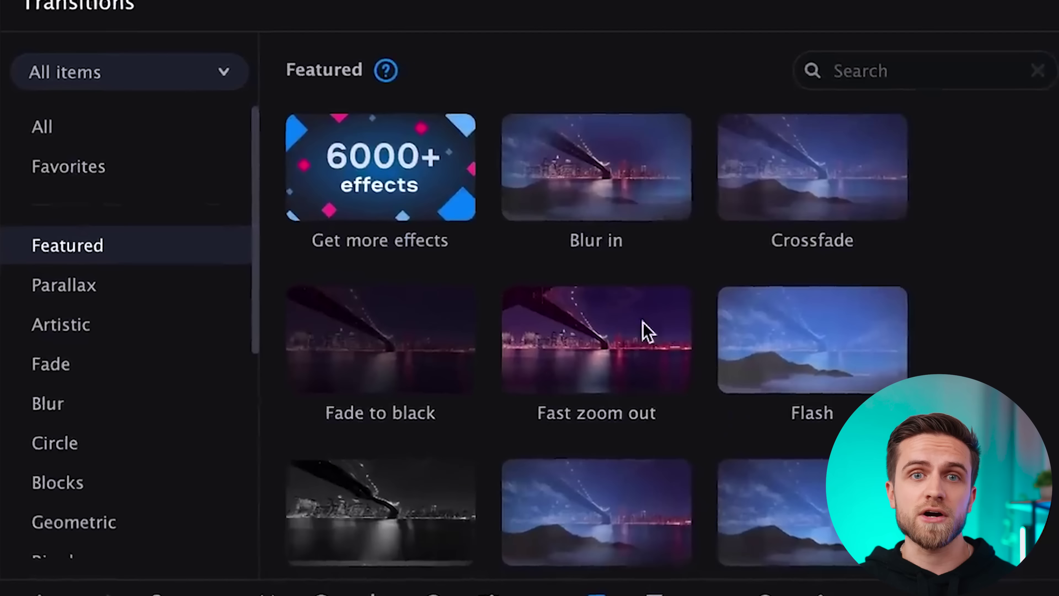
Drop the Offset transition from Transitions > Featured between clips on the timeline.
{"action": "scroll", "coordinate": [633, 343], "scroll_direction": "down", "scroll_amount": 5}
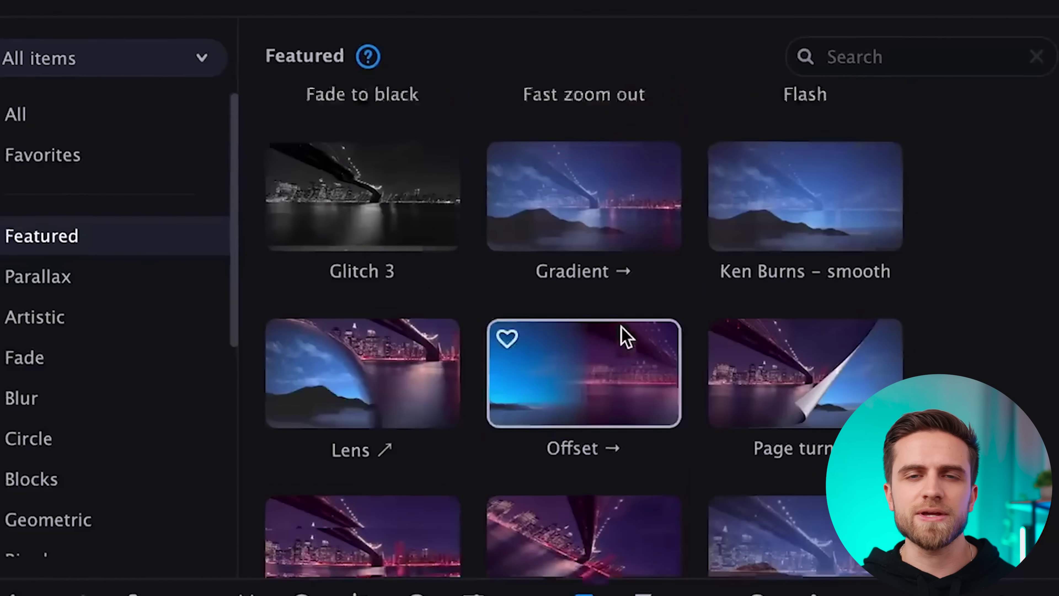
{"action": "left_click_drag", "start_coordinate": [622, 340], "coordinate": [421, 580]}
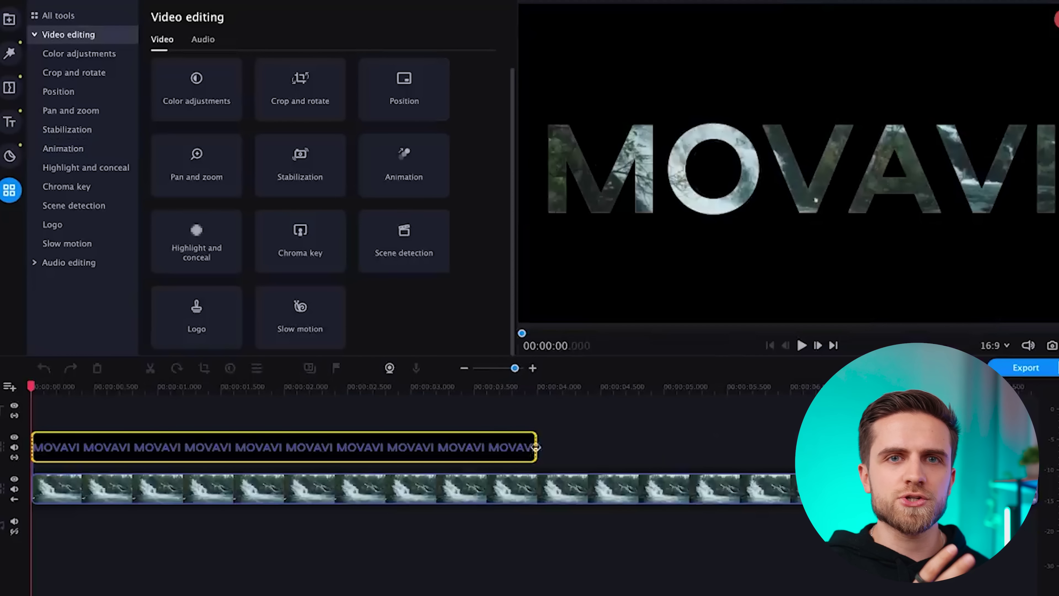
Shorten the title clip's duration by pulling its right edge leftward.
{"action": "left_click_drag", "start_coordinate": [537, 447], "coordinate": [434, 447]}
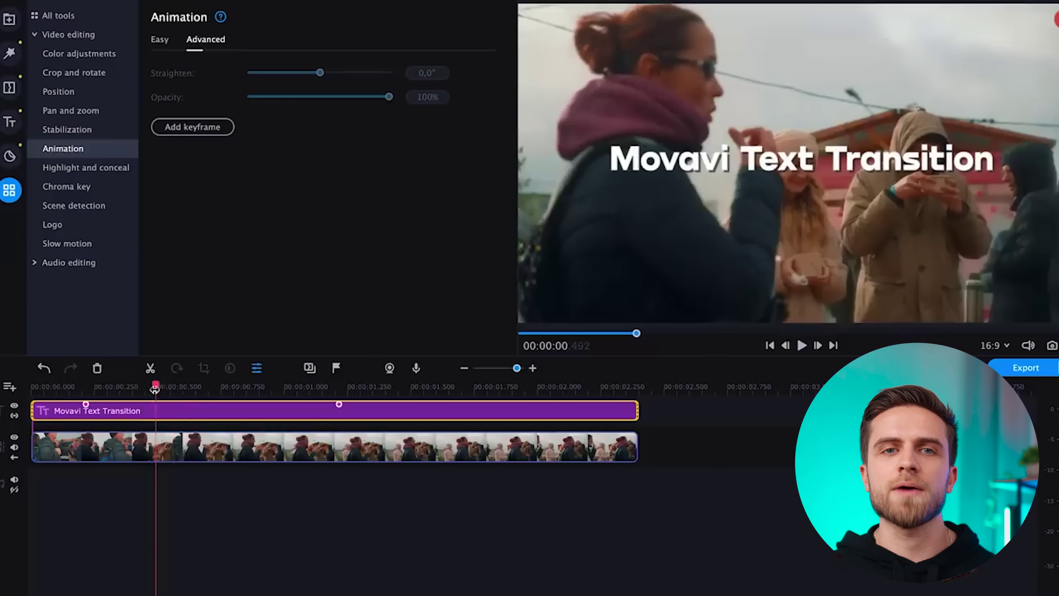
Keyframe the title at 0.46 s, preview the sticker, and add the My text - red title.
{"action": "left_click_drag", "start_coordinate": [155, 389], "coordinate": [148, 389]}
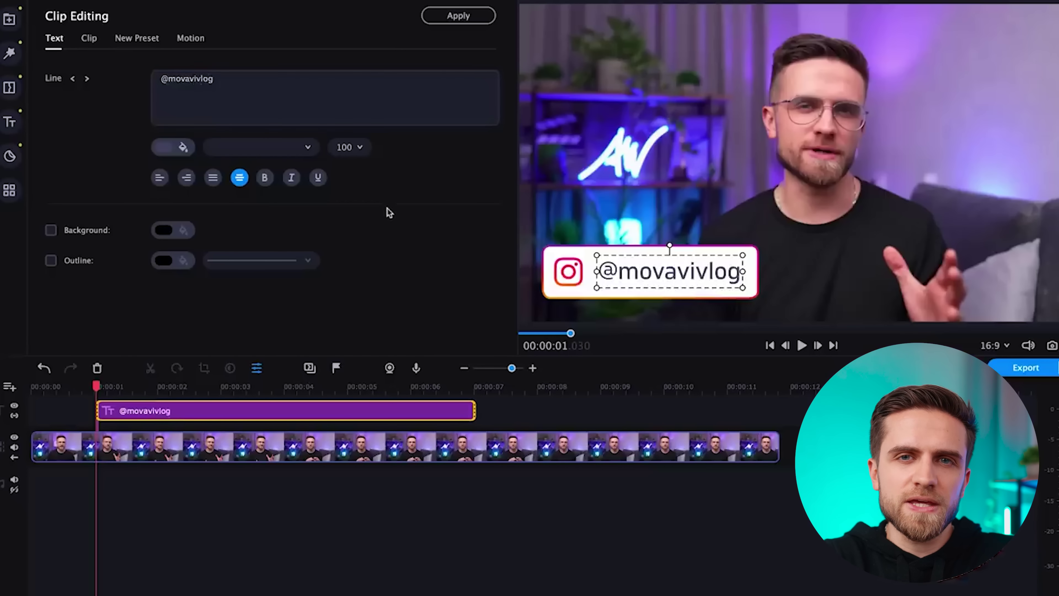
{"action": "key", "text": "space"}
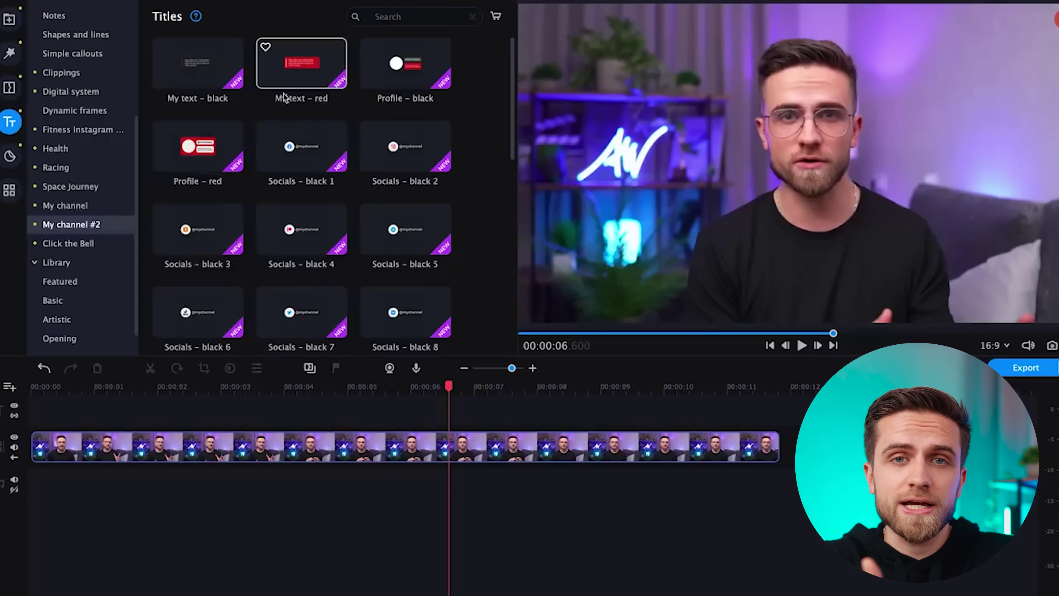
{"action": "left_click_drag", "start_coordinate": [106, 417], "coordinate": [107, 413]}
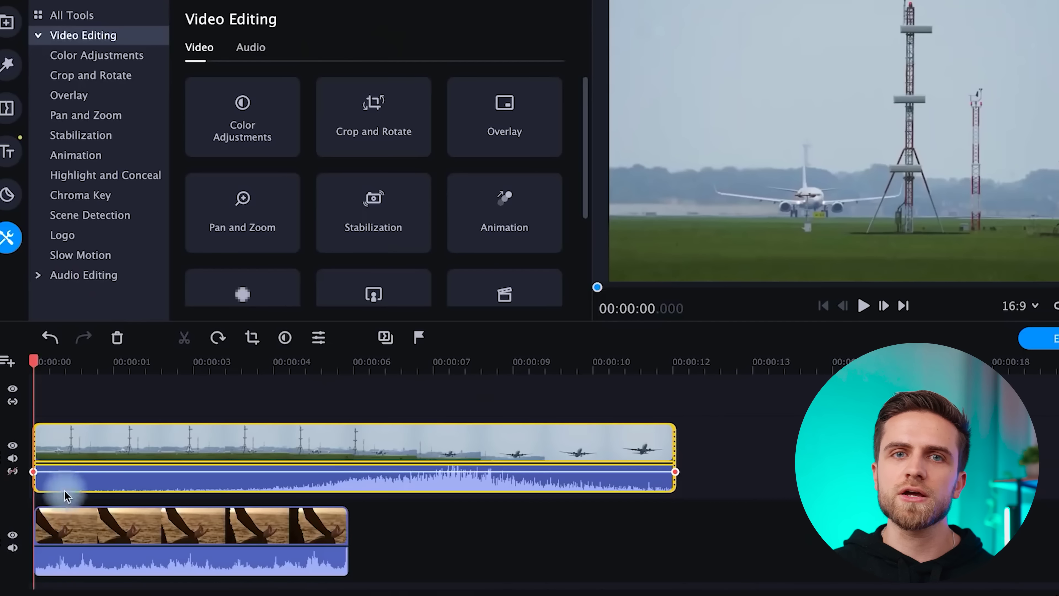
Detach the airplane audio to its own track, trim the video's start, and extend person 1's audio.
{"action": "left_click_drag", "start_coordinate": [67, 575], "coordinate": [64, 573]}
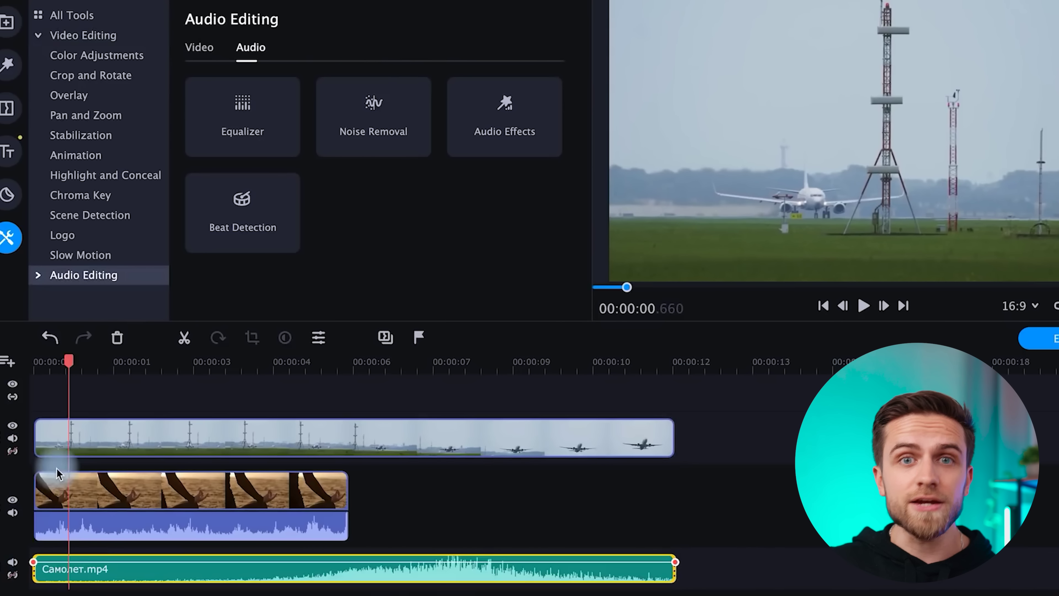
{"action": "left_click", "coordinate": [37, 443]}
{"action": "left_click_drag", "start_coordinate": [366, 459], "coordinate": [358, 458]}
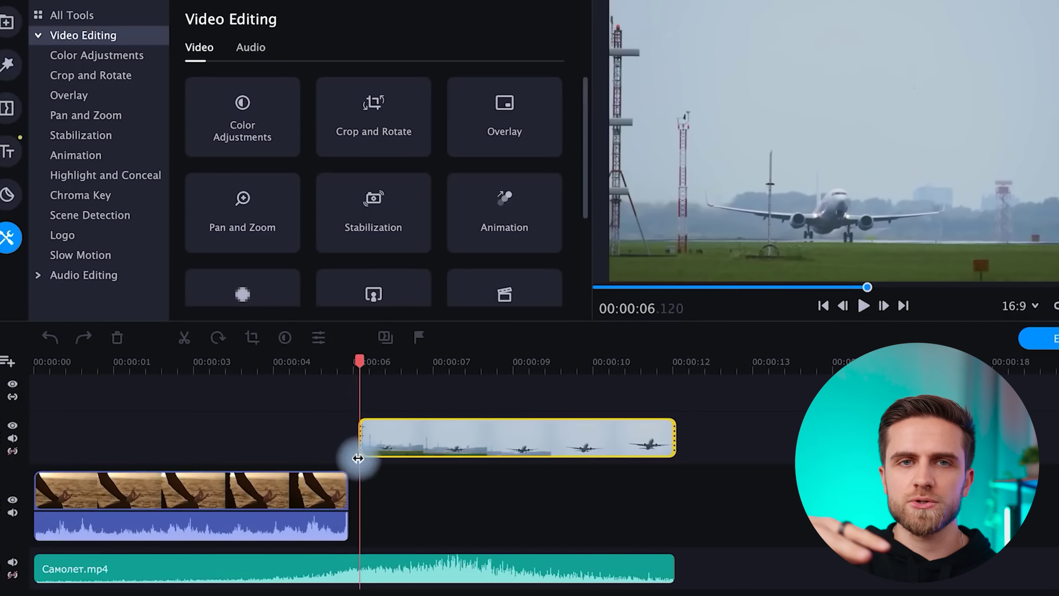
{"action": "left_click", "coordinate": [83, 568]}
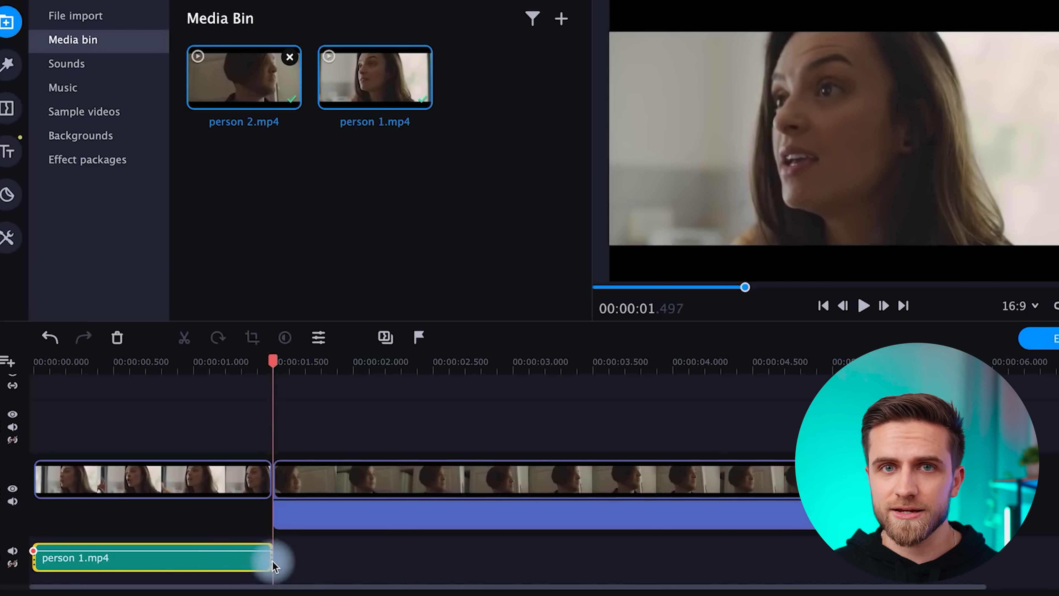
{"action": "left_click_drag", "start_coordinate": [285, 560], "coordinate": [359, 557]}
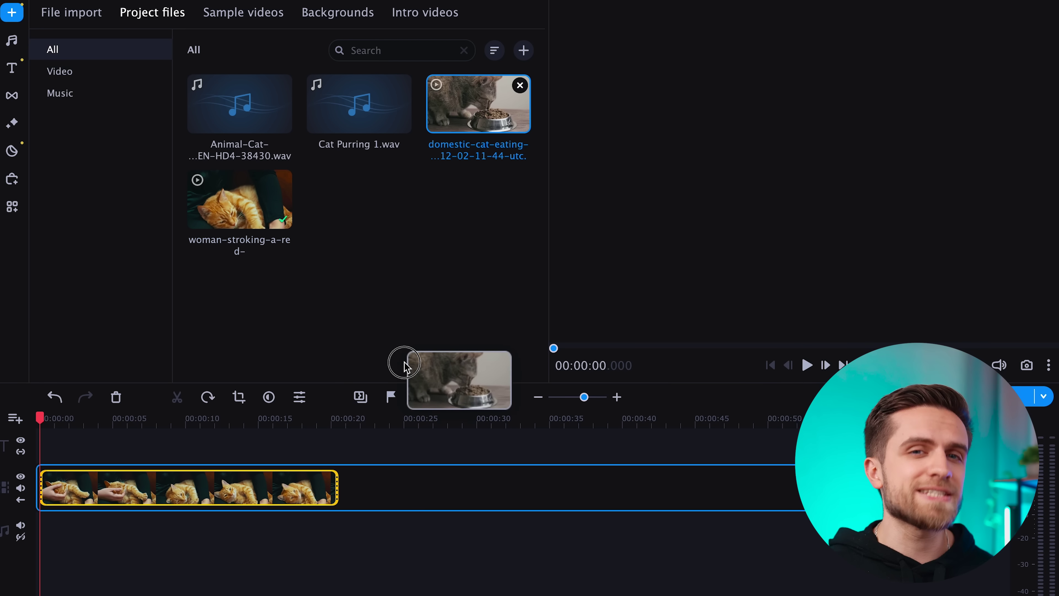
Add the cat-eating clip after the orange cat clip, with Cat Purring 1.wav and the second cat audio beneath.
{"action": "left_click_drag", "start_coordinate": [478, 104], "coordinate": [352, 481]}
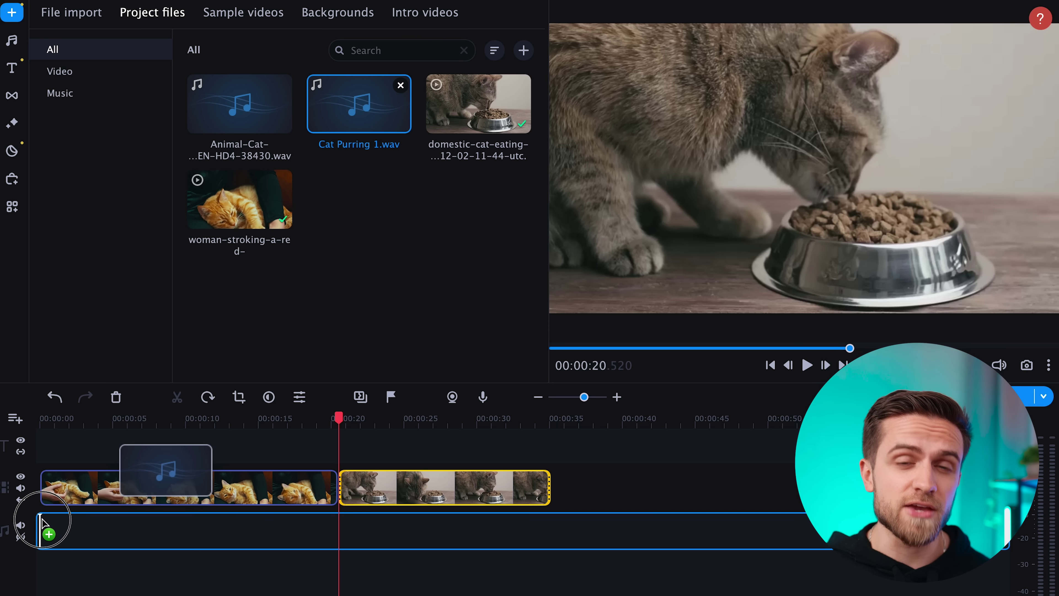
{"action": "left_click_drag", "start_coordinate": [41, 524], "coordinate": [42, 525]}
{"action": "left_click", "coordinate": [309, 493]}
{"action": "left_click_drag", "start_coordinate": [240, 104], "coordinate": [175, 533]}
Trim the cat-eating and orange cat clips and shorten the second cat audio so they line up.
{"action": "left_click", "coordinate": [322, 484]}
{"action": "left_click_drag", "start_coordinate": [372, 487], "coordinate": [268, 487]}
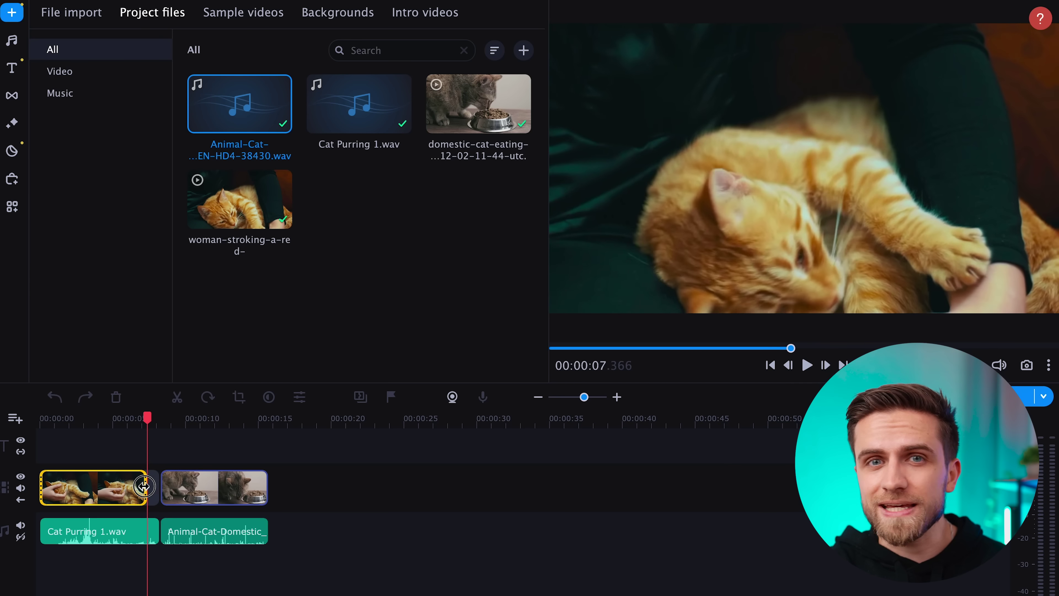
{"action": "left_click_drag", "start_coordinate": [144, 486], "coordinate": [135, 486]}
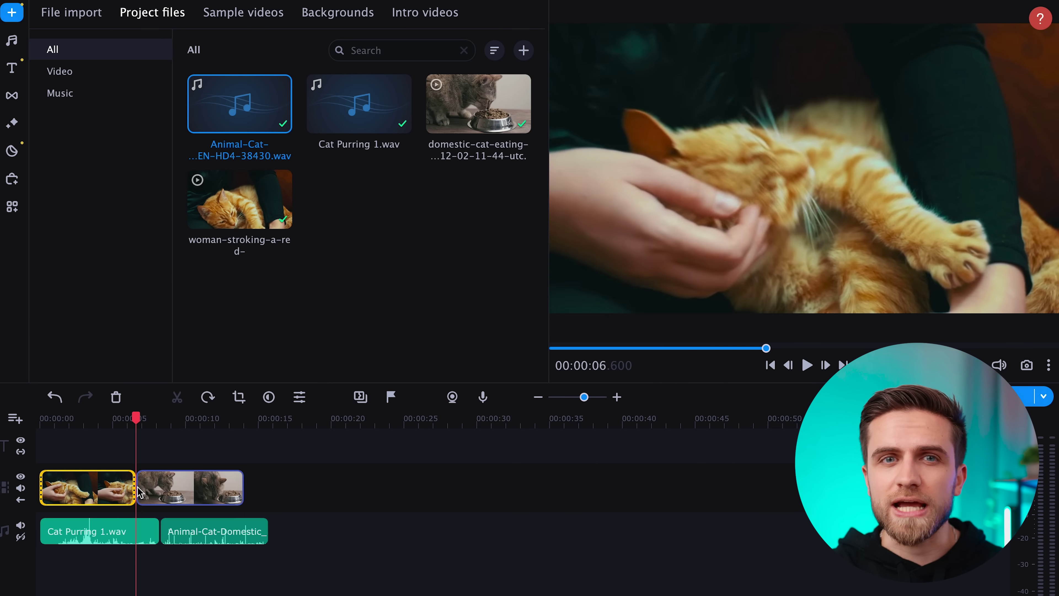
{"action": "left_click_drag", "start_coordinate": [137, 422], "coordinate": [88, 421]}
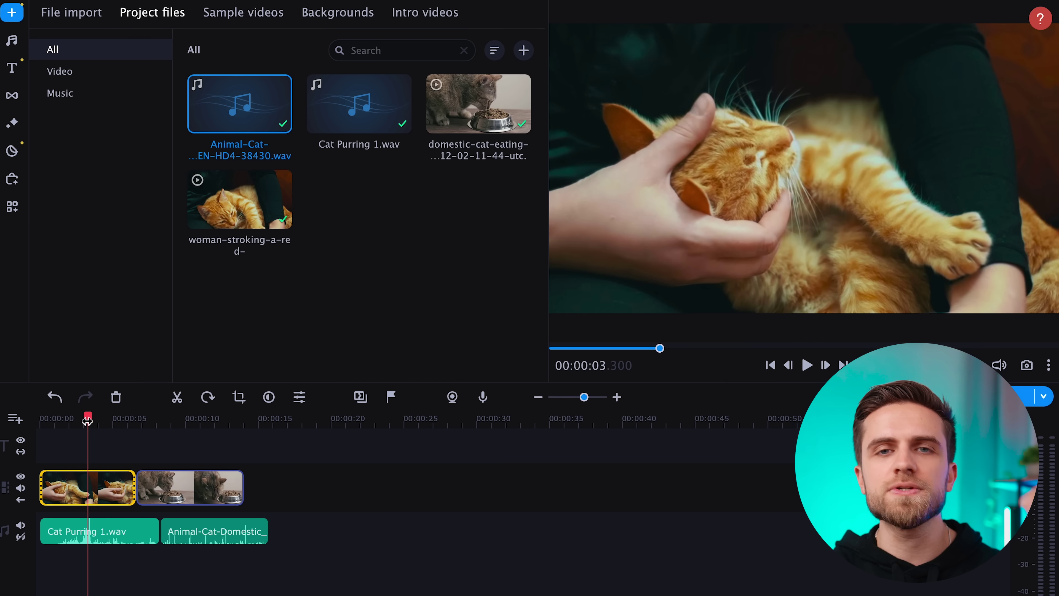
{"action": "left_click", "coordinate": [240, 525]}
{"action": "left_click_drag", "start_coordinate": [267, 532], "coordinate": [244, 533]}
{"action": "left_click_drag", "start_coordinate": [245, 419], "coordinate": [42, 418]}
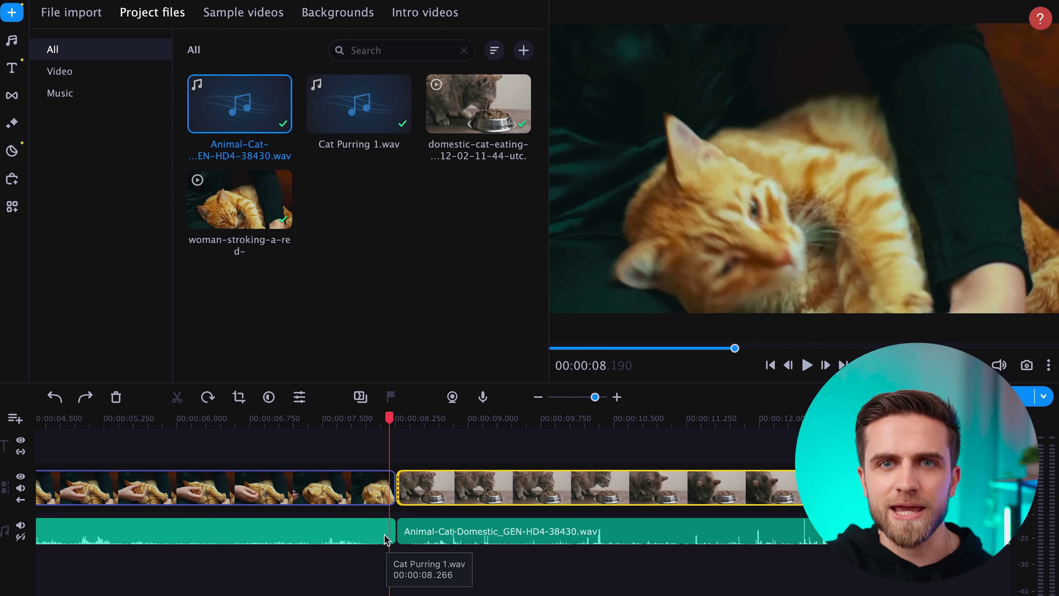
Shorten Cat Purring 1.wav, slide the second cat audio earlier, and trim the grey-cat clip's end.
{"action": "left_click", "coordinate": [392, 534]}
{"action": "left_click_drag", "start_coordinate": [392, 534], "coordinate": [352, 535]}
{"action": "left_click_drag", "start_coordinate": [418, 539], "coordinate": [388, 539]}
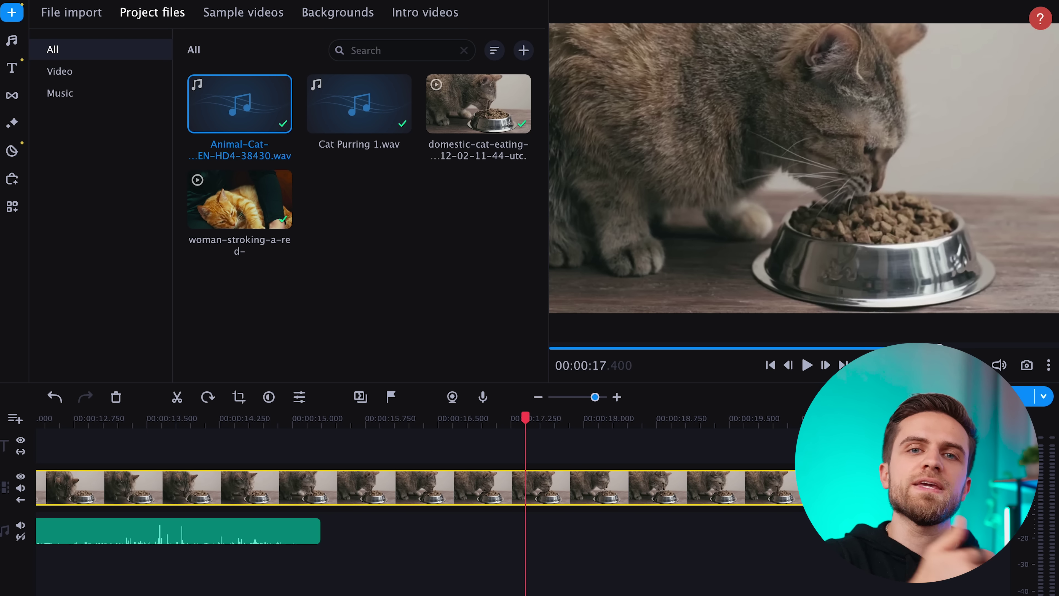
{"action": "scroll", "coordinate": [501, 488], "scroll_direction": "right", "scroll_amount": 5}
{"action": "left_click_drag", "start_coordinate": [728, 488], "coordinate": [235, 490]}
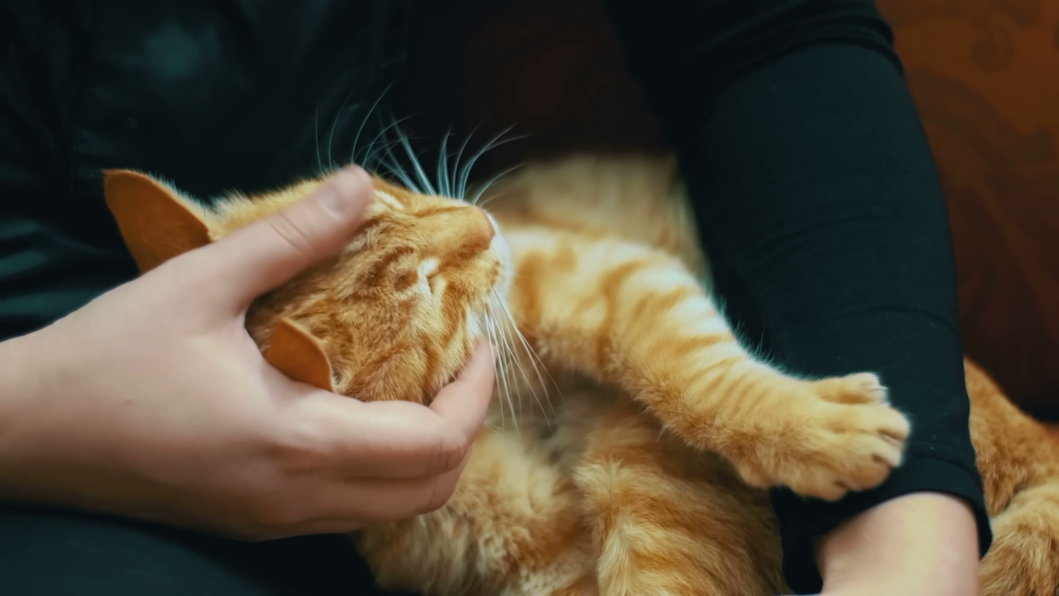